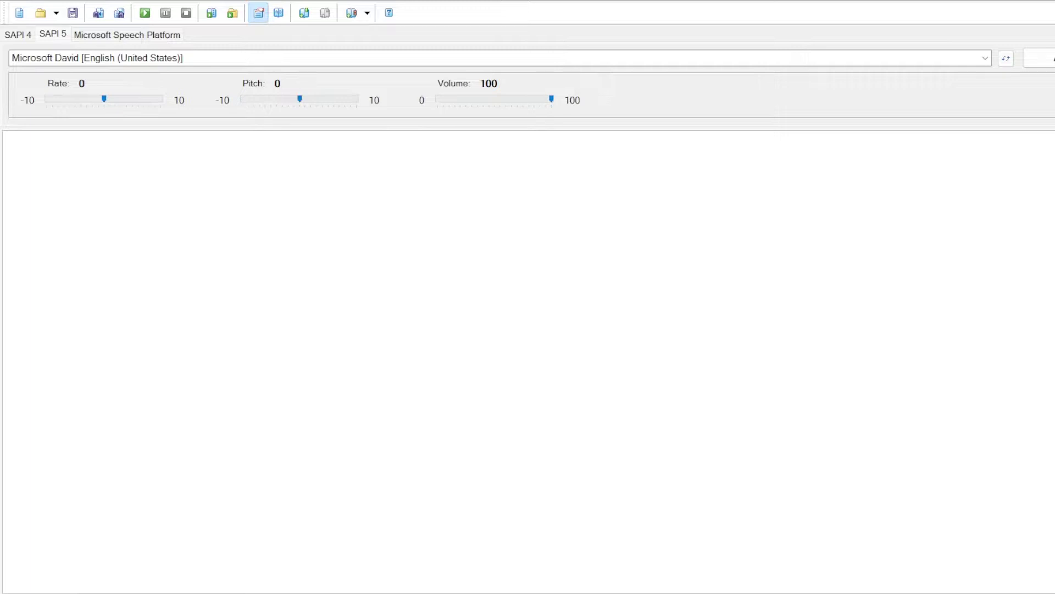
- Write "This is Balabolka" and, after a blank line, "It is a text to speech tool.", and have the text read aloud
{"action": "type", "text": "This isB"}
{"action": "key", "text": "BackSpace"}
{"action": "type", "text": "Balabolka"}
{"action": "key", "text": "Return"}
{"action": "key", "text": "Return"}
{"action": "type", "text": "It is a text to spe"}
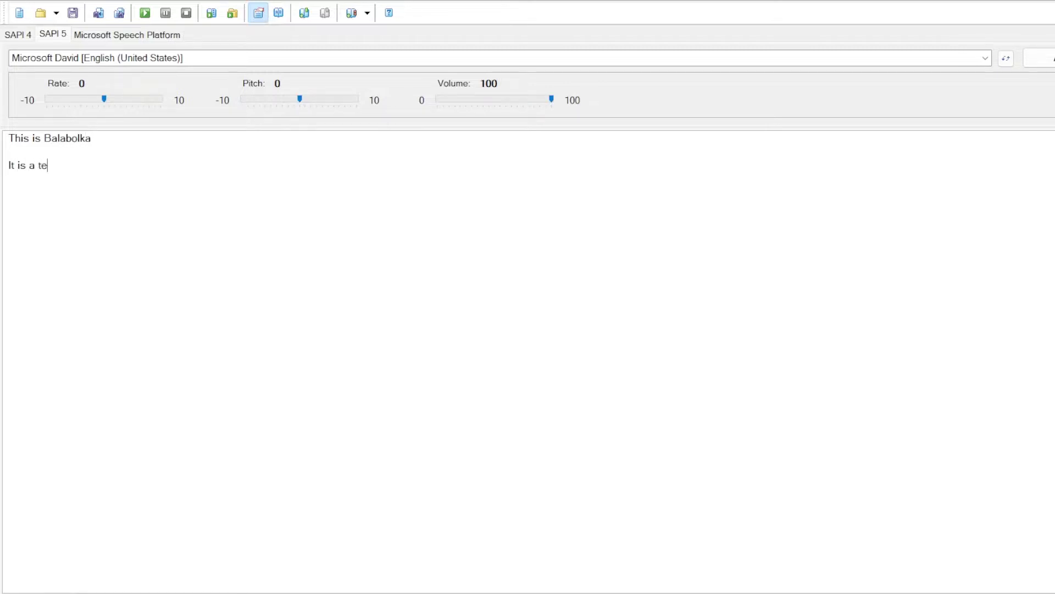
{"action": "type", "text": "ech tool."}
{"action": "left_click", "coordinate": [145, 13]}
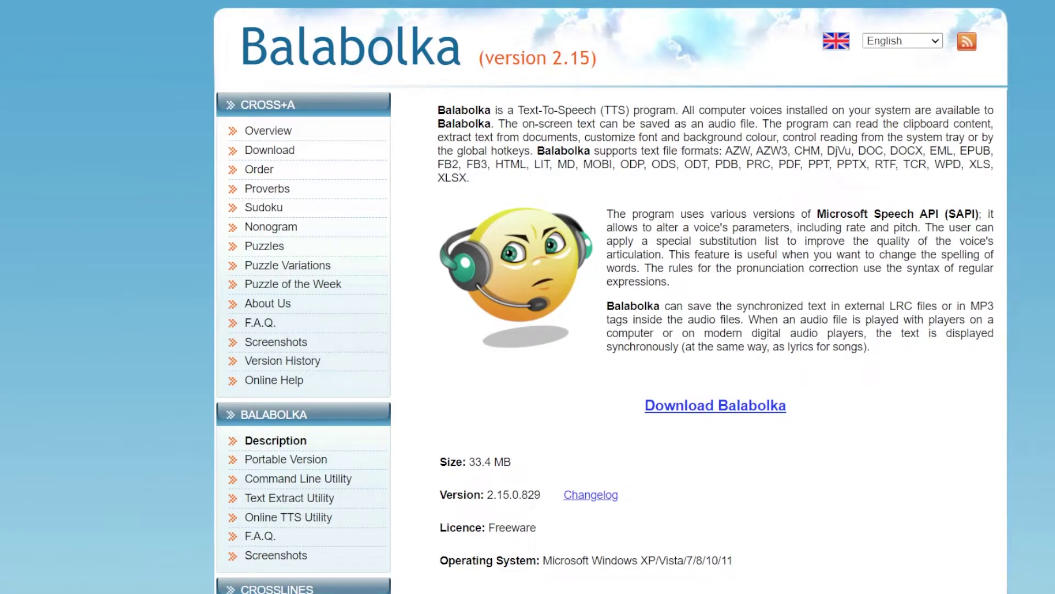
- Look through the Balabolka web page from the program description down to the commercial voices and the Microsoft Speech Platform languages
{"action": "scroll", "coordinate": [610, 297], "scroll_direction": "down", "scroll_amount": 20}
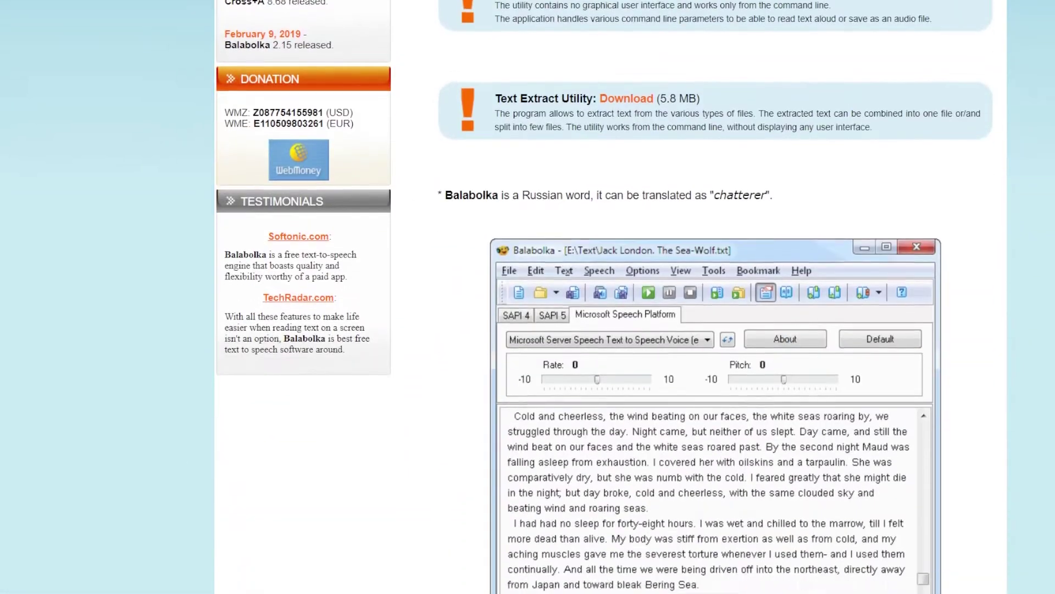
{"action": "scroll", "coordinate": [716, 297], "scroll_direction": "down", "scroll_amount": 20}
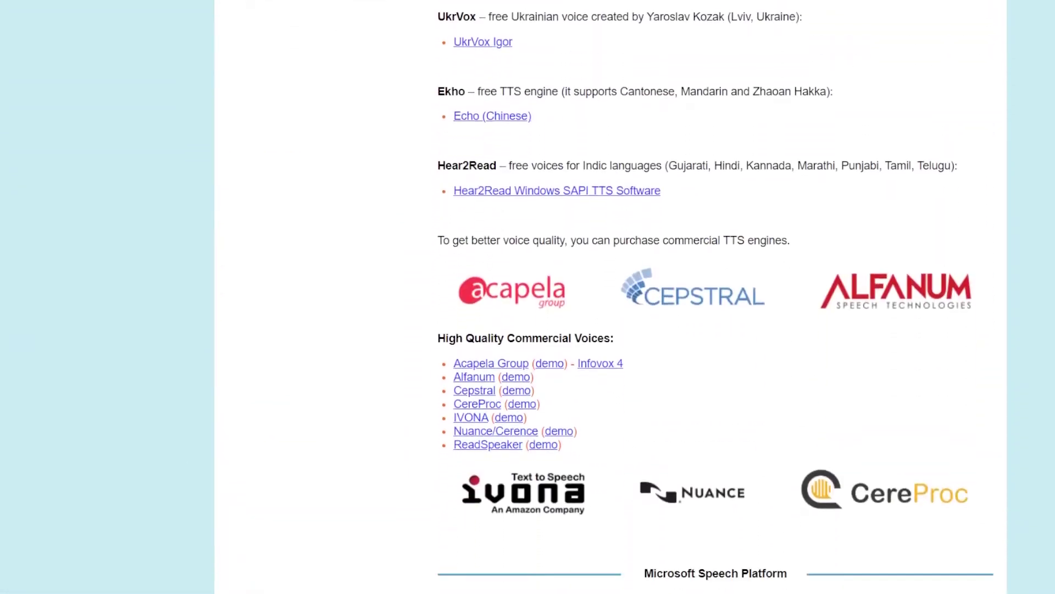
{"action": "scroll", "coordinate": [715, 297], "scroll_direction": "down", "scroll_amount": 3}
{"action": "scroll", "coordinate": [716, 297], "scroll_direction": "down", "scroll_amount": 2}
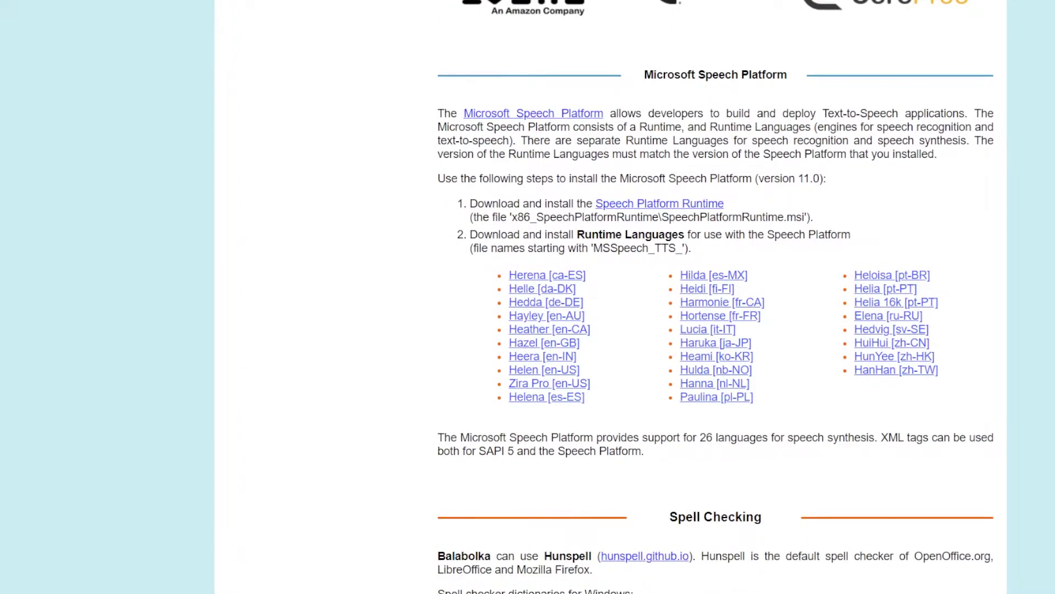
{"action": "scroll", "coordinate": [716, 297], "scroll_direction": "down", "scroll_amount": 7}
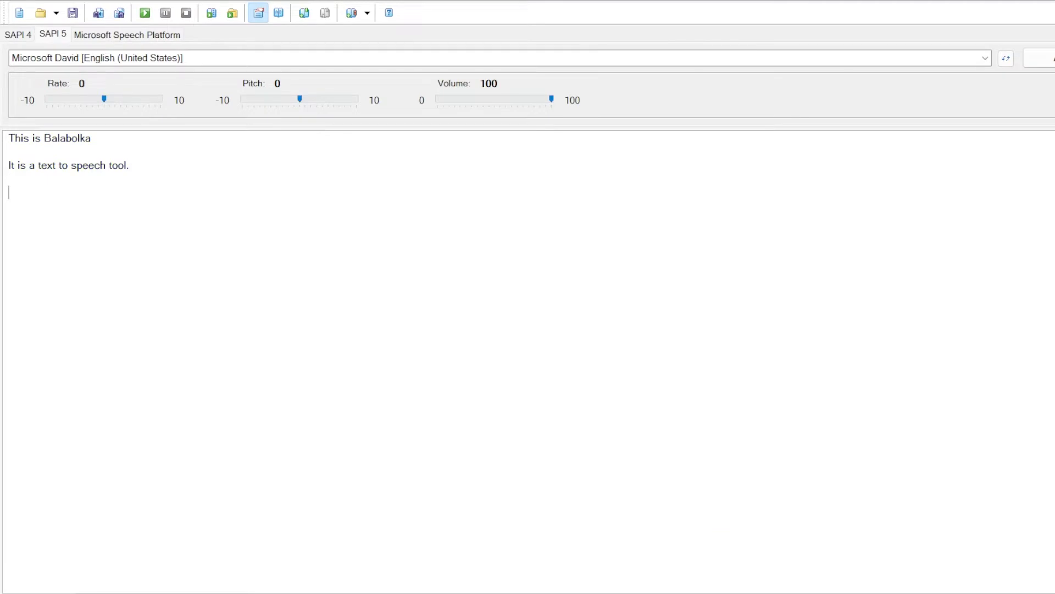
- Back in Balabolka, add the line "Let's try using an online text to speech service." and have it read aloud
{"action": "type", "text": "Let'st"}
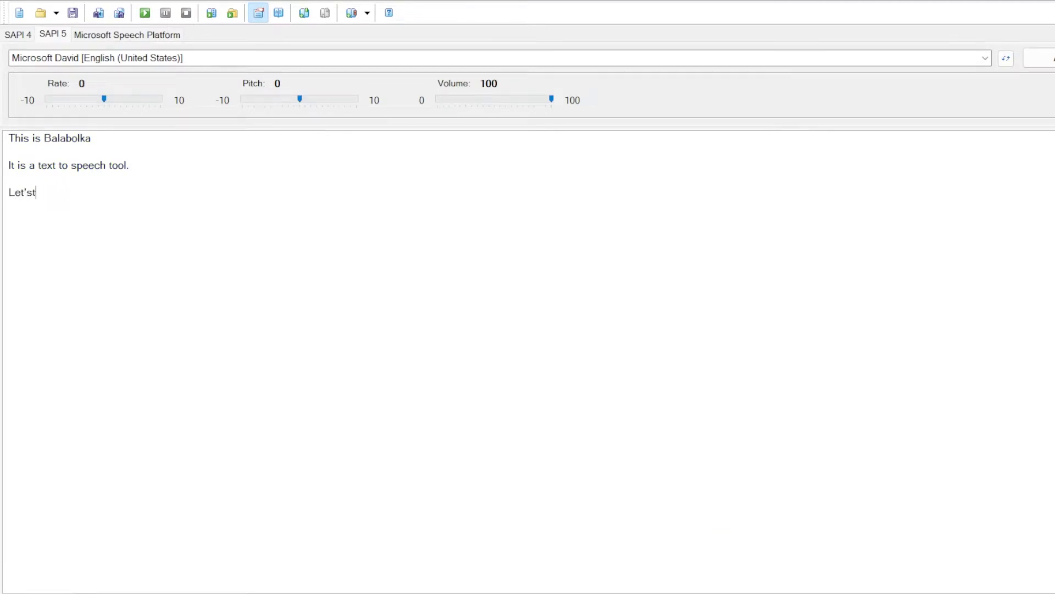
{"action": "key", "text": "BackSpace"}
{"action": "type", "text": "try using an online tex"}
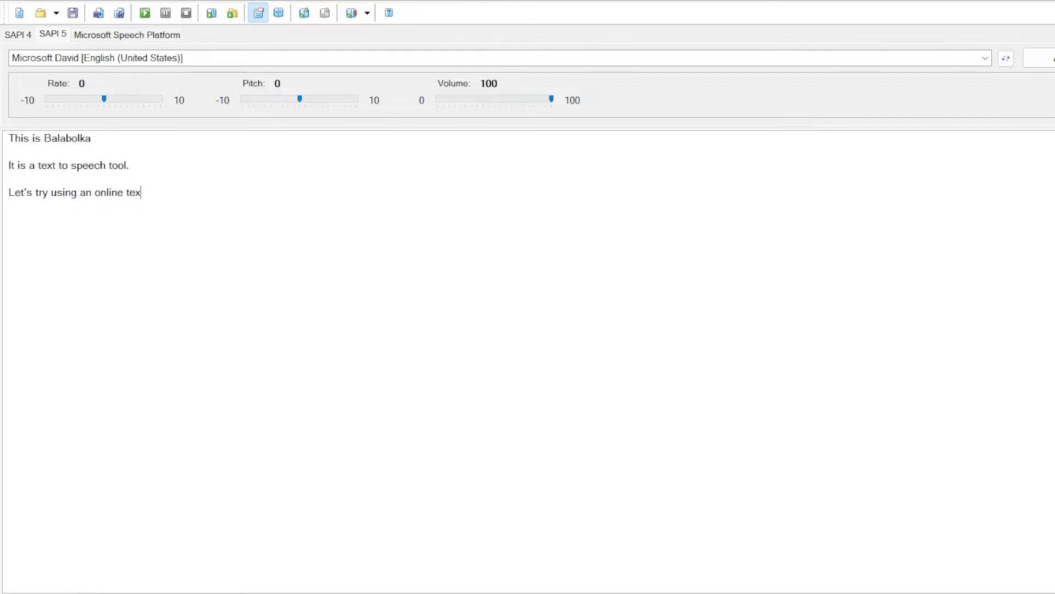
{"action": "type", "text": "t to speech service."}
{"action": "key", "text": "F5"}
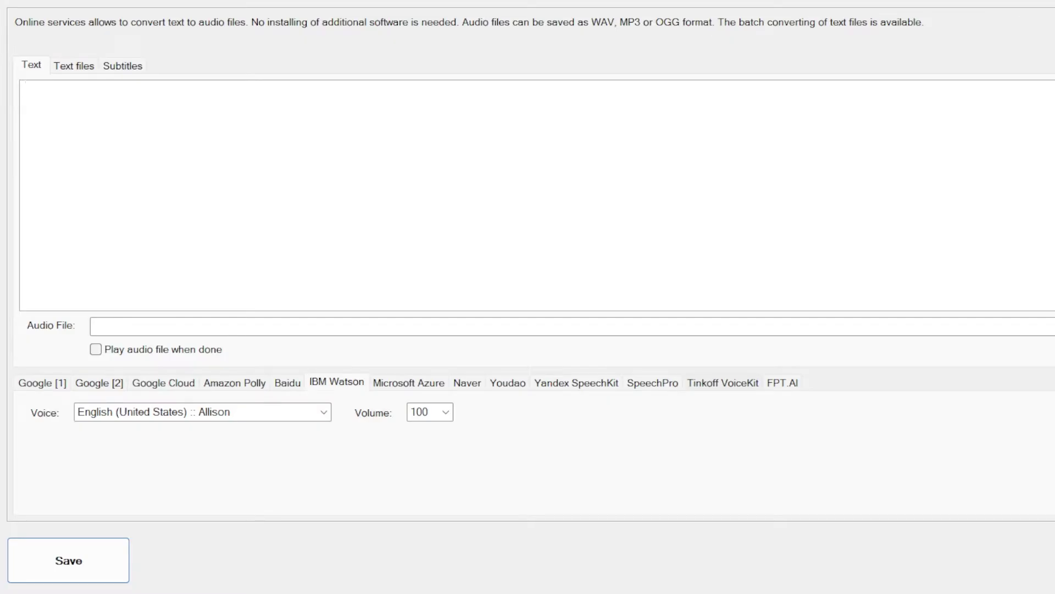
- Enter "the quick brown fox jumped over the lazy dog" as the text for the online conversion
{"action": "type", "text": "the quick brown fox jumped over the lax"}
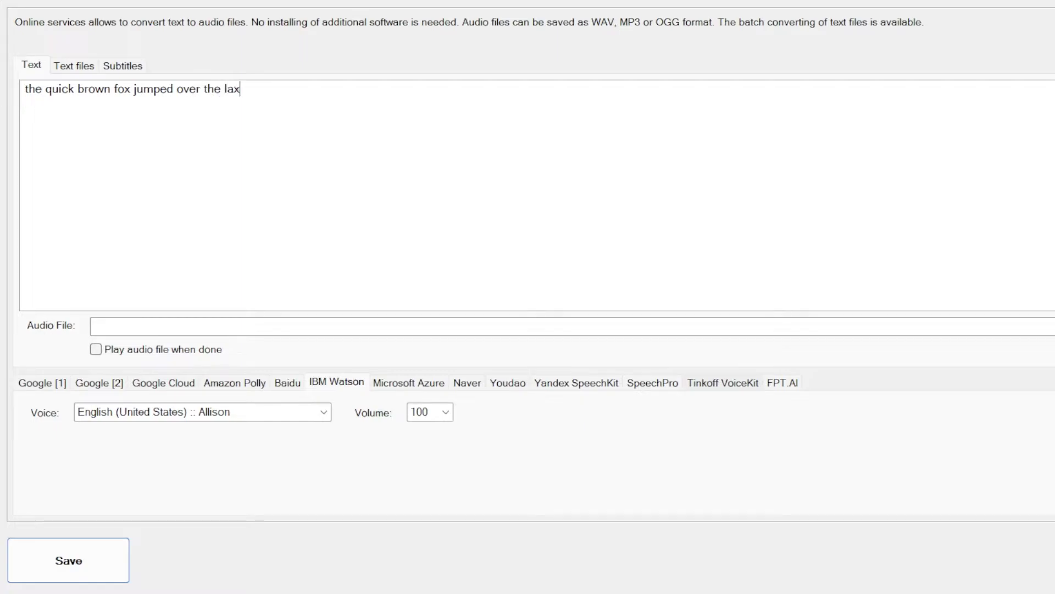
{"action": "key", "text": "BackSpace"}
{"action": "type", "text": "zy dog"}
- Examine the options of the online services, including Google, Google Cloud, Amazon Polly, Baidu, IBM Watson and Microsoft Azure
{"action": "left_click", "coordinate": [99, 383]}
{"action": "left_click", "coordinate": [234, 383]}
{"action": "left_click", "coordinate": [42, 383]}
{"action": "left_click", "coordinate": [163, 382]}
{"action": "left_click", "coordinate": [99, 383]}
{"action": "left_click", "coordinate": [337, 383]}
{"action": "left_click", "coordinate": [409, 382]}
{"action": "left_click", "coordinate": [234, 383]}
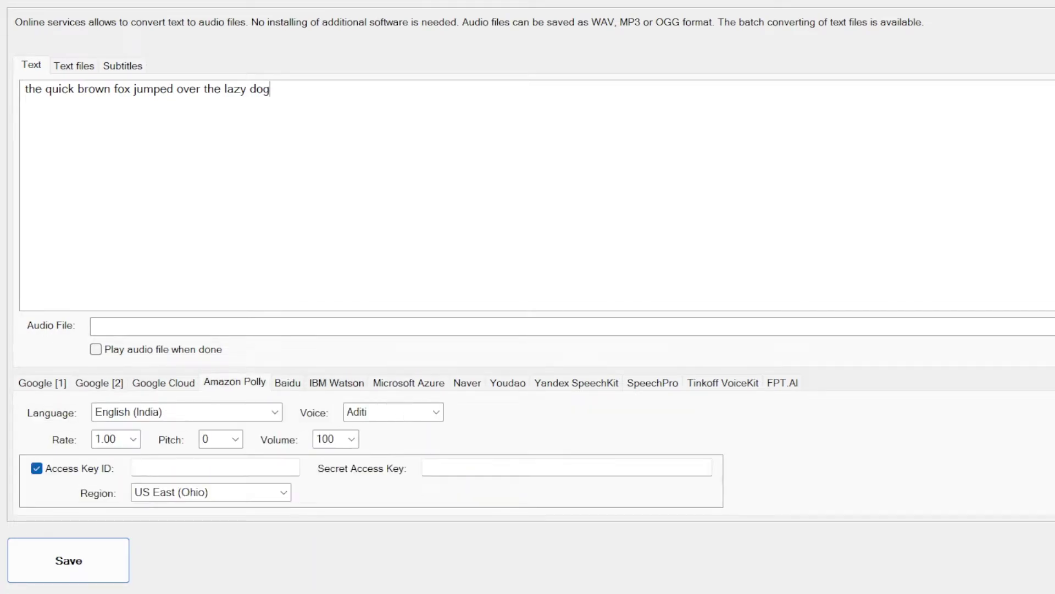
{"action": "left_click", "coordinate": [163, 383]}
{"action": "left_click", "coordinate": [235, 383]}
{"action": "left_click", "coordinate": [287, 383]}
{"action": "left_click", "coordinate": [163, 382]}
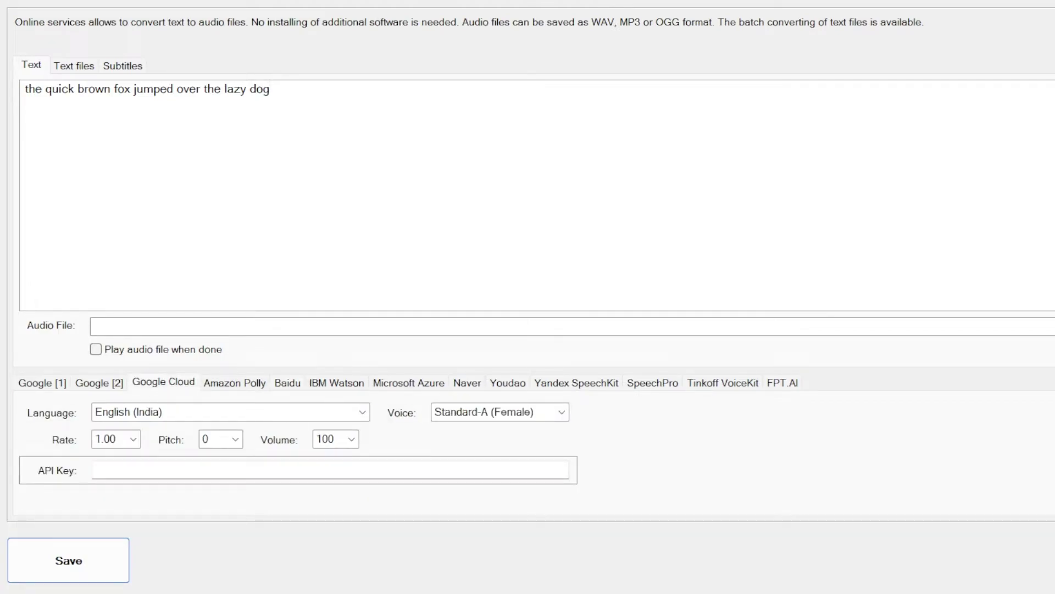
- Choose the IBM Watson service with the voice English (Australia) :: Craig
{"action": "left_click", "coordinate": [337, 383]}
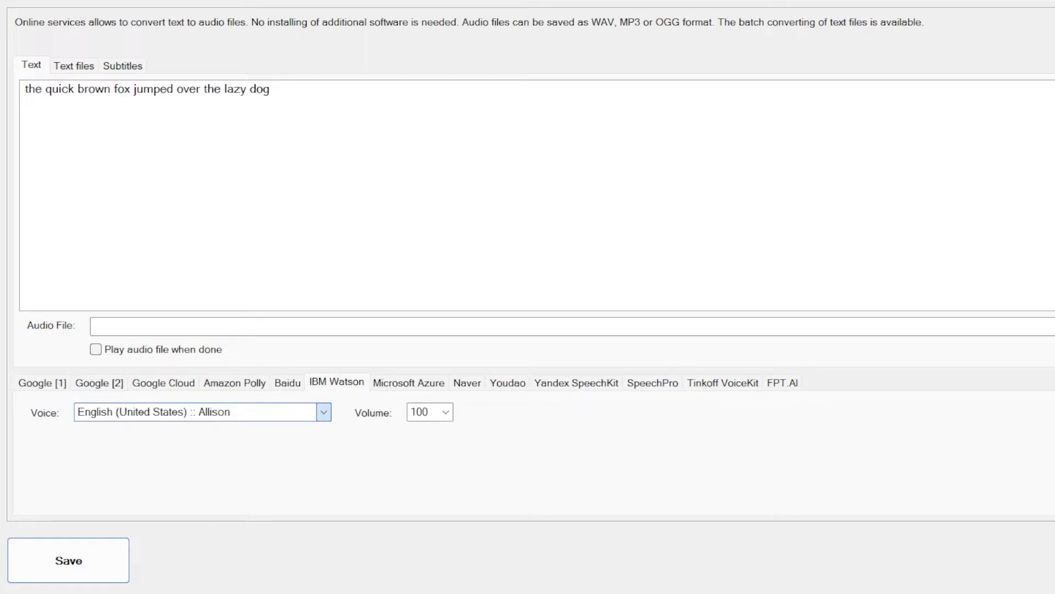
{"action": "left_click", "coordinate": [194, 412]}
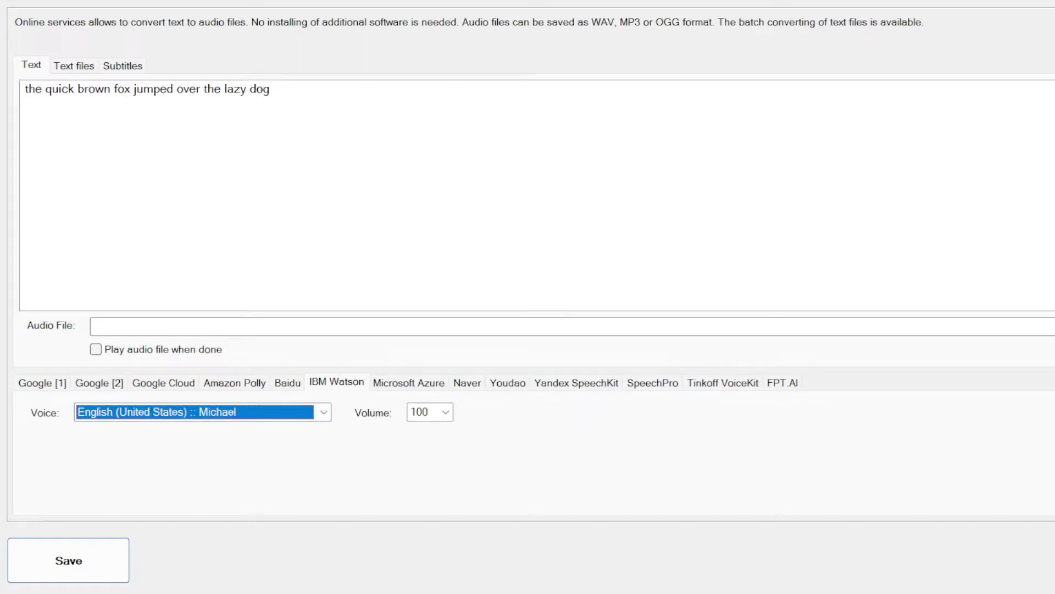
{"action": "left_click", "coordinate": [323, 412]}
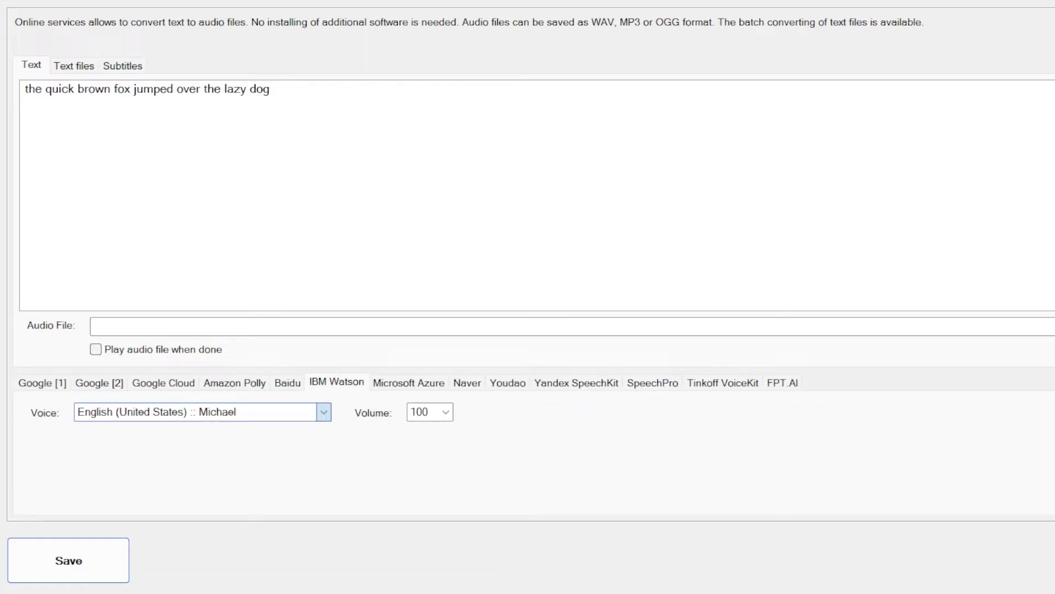
{"action": "left_click", "coordinate": [195, 411]}
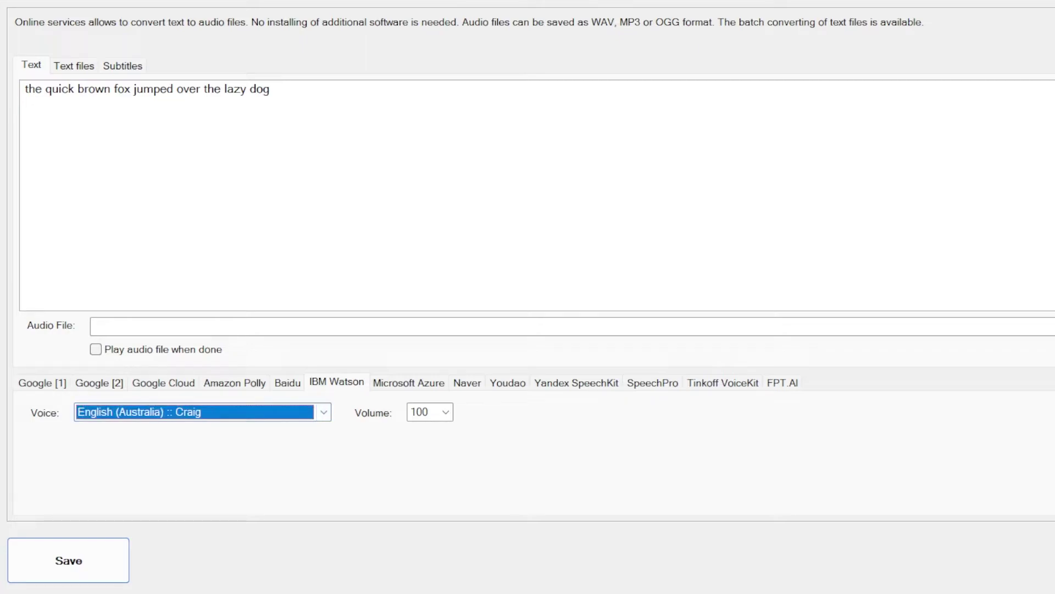
- End the sentence with a period and save it as C:\Users\User\Downloads\1.wav, with the audio file played when done
{"action": "left_click", "coordinate": [270, 88]}
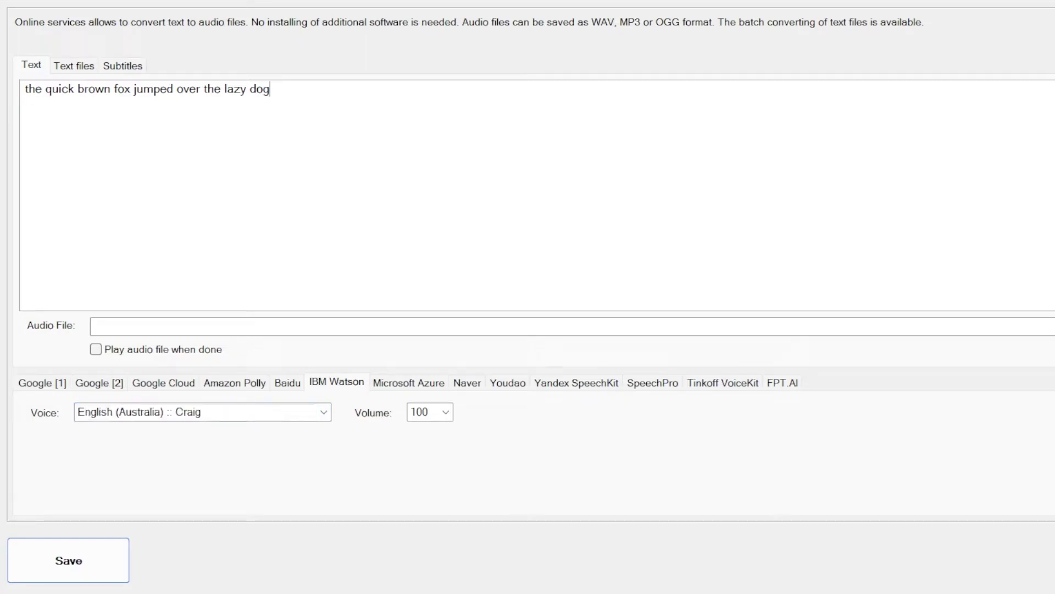
{"action": "left_click", "coordinate": [92, 326]}
{"action": "left_click", "coordinate": [95, 349]}
{"action": "left_click", "coordinate": [92, 326]}
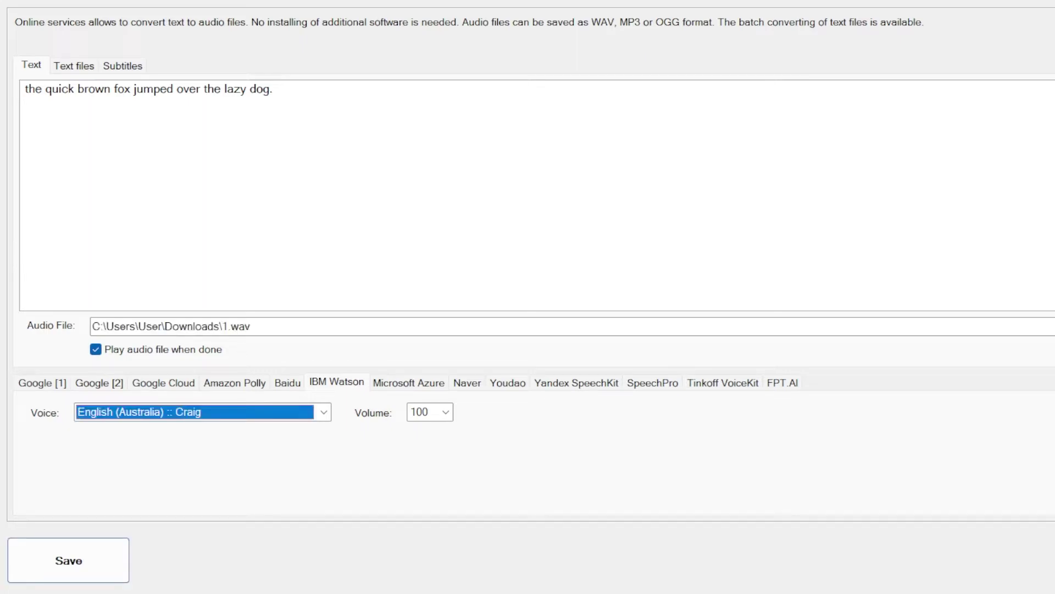
{"action": "left_click", "coordinate": [68, 560]}
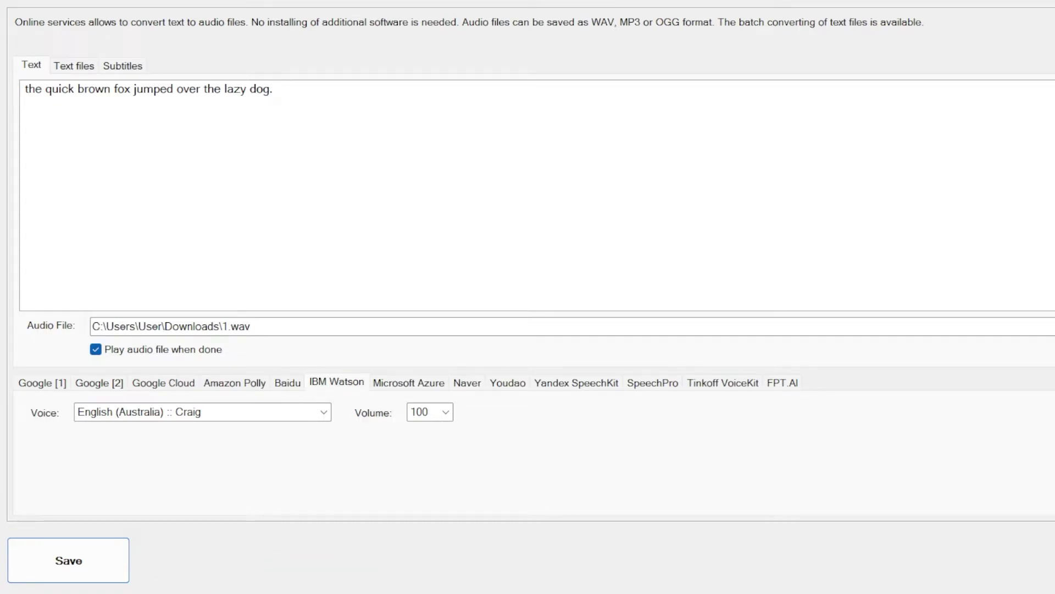
- Save the audio with the voice English (Australia) :: Madison, and again with English (United States) :: Emma (Expressive)
{"action": "left_click", "coordinate": [323, 412]}
{"action": "left_click", "coordinate": [195, 446]}
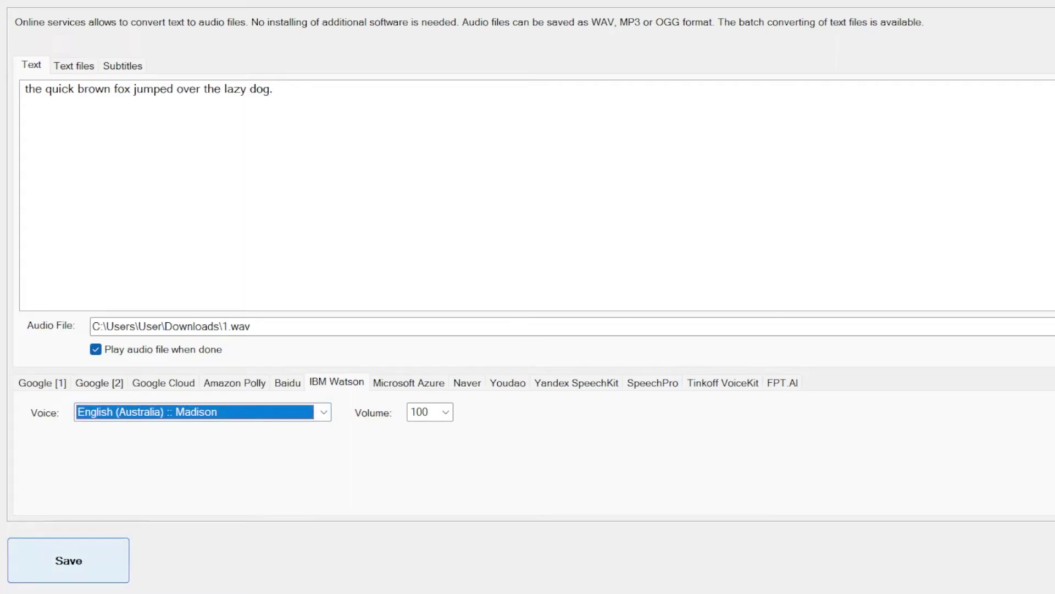
{"action": "left_click", "coordinate": [68, 560]}
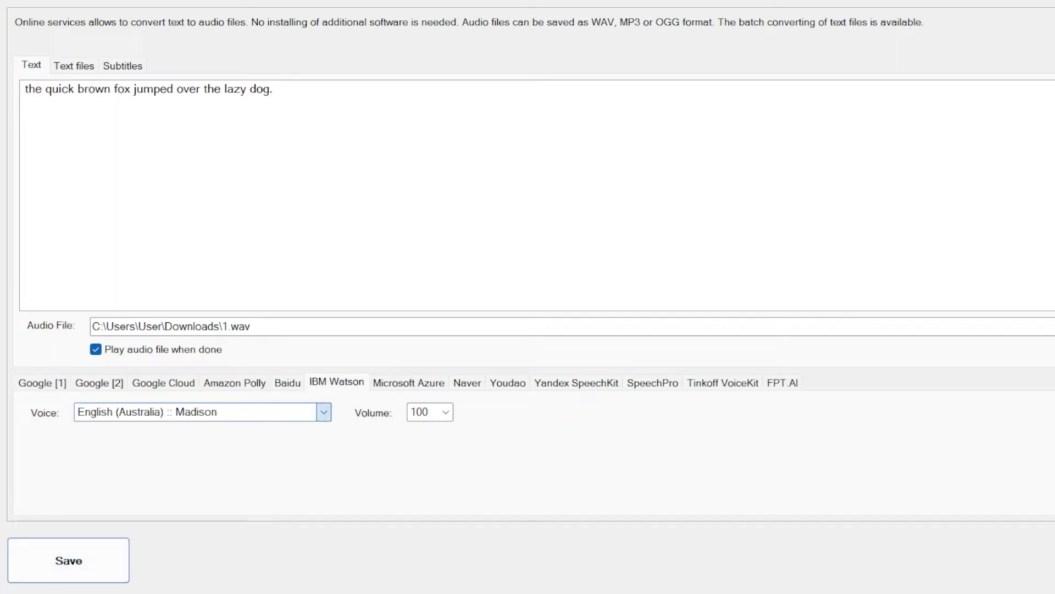
{"action": "left_click", "coordinate": [195, 411]}
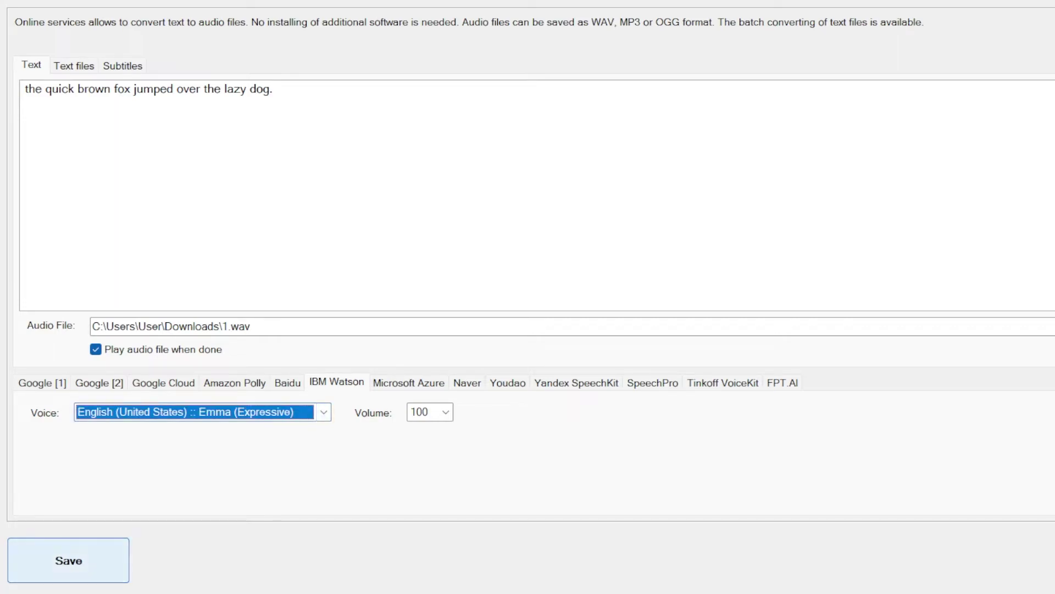
{"action": "left_click", "coordinate": [69, 560]}
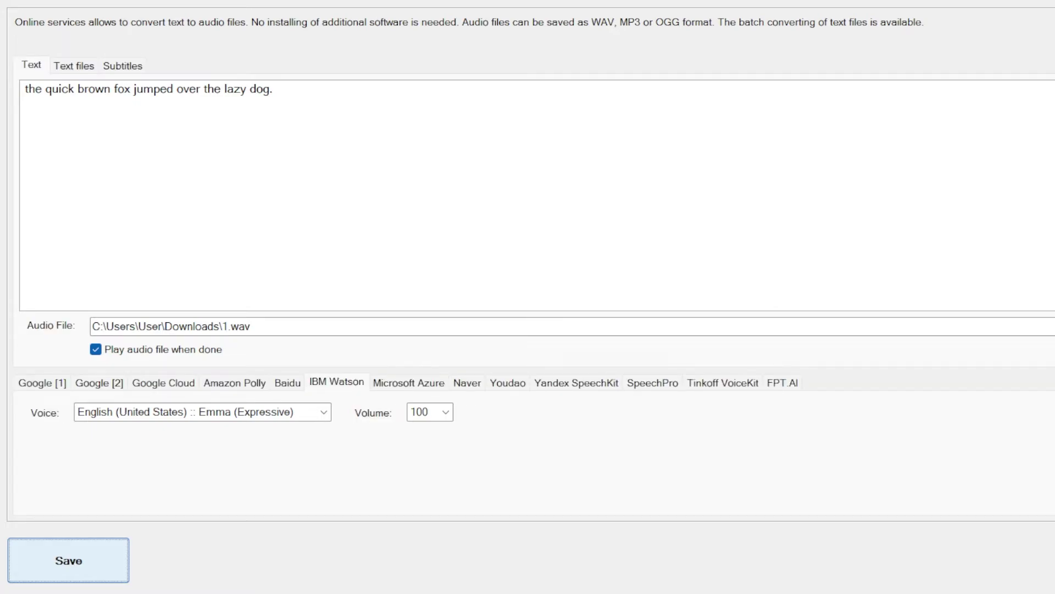
- Pick another IBM Watson voice and save the audio file again
{"action": "left_click", "coordinate": [324, 412]}
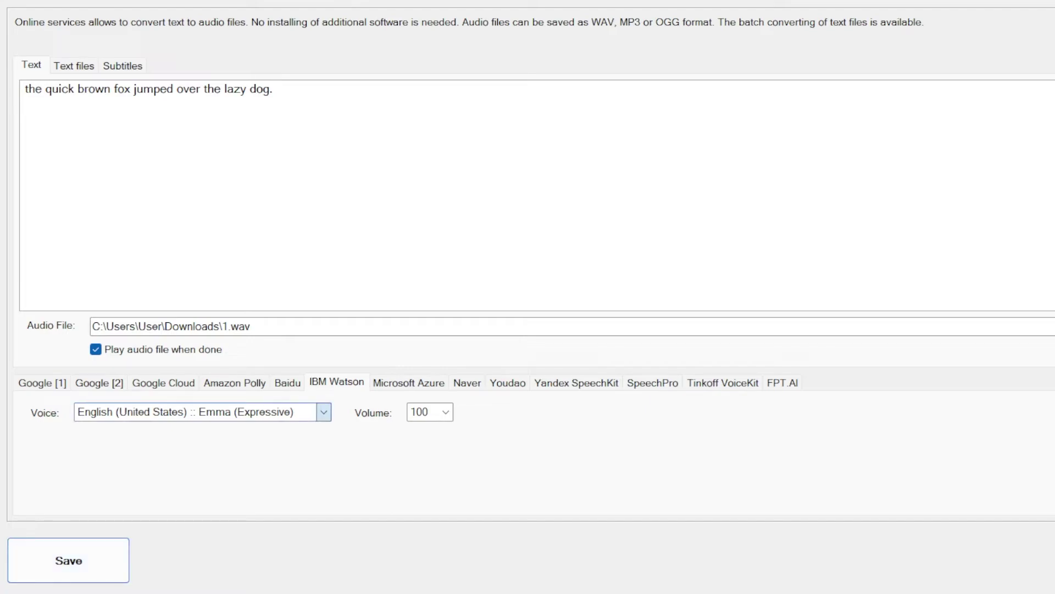
{"action": "left_click", "coordinate": [196, 412]}
{"action": "left_click", "coordinate": [68, 559]}
{"action": "left_click", "coordinate": [323, 412]}
- Switch to the Microsoft Azure service and save the audio with the English (India) voice Prabhat
{"action": "left_click", "coordinate": [409, 382]}
{"action": "left_click", "coordinate": [234, 382]}
{"action": "key", "text": "ctrl+Tab"}
{"action": "key", "text": "ctrl+Tab"}
{"action": "key", "text": "ctrl+Tab"}
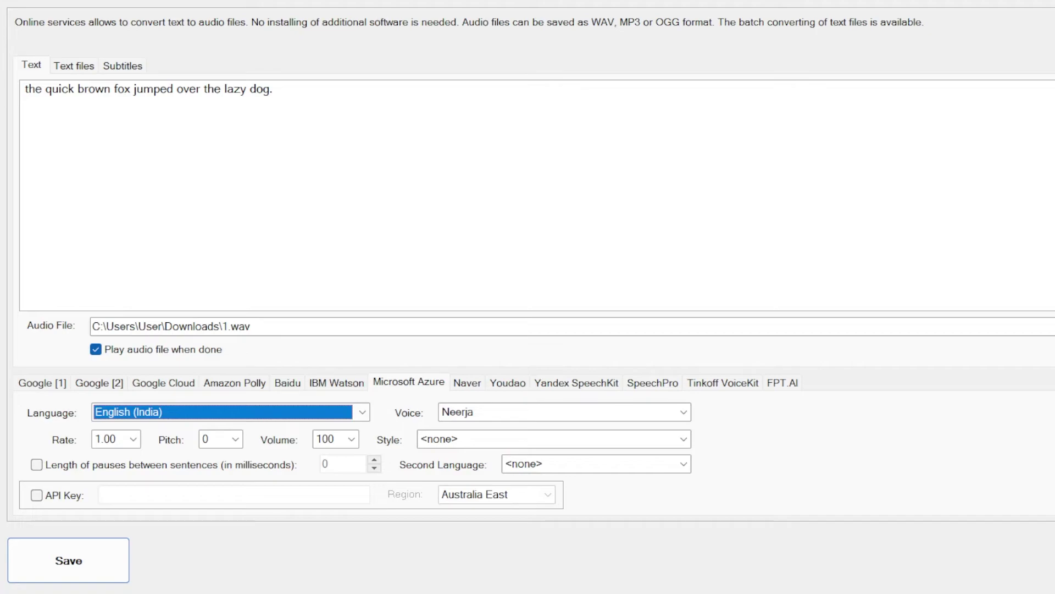
{"action": "key", "text": "Tab"}
{"action": "key", "text": "Down"}
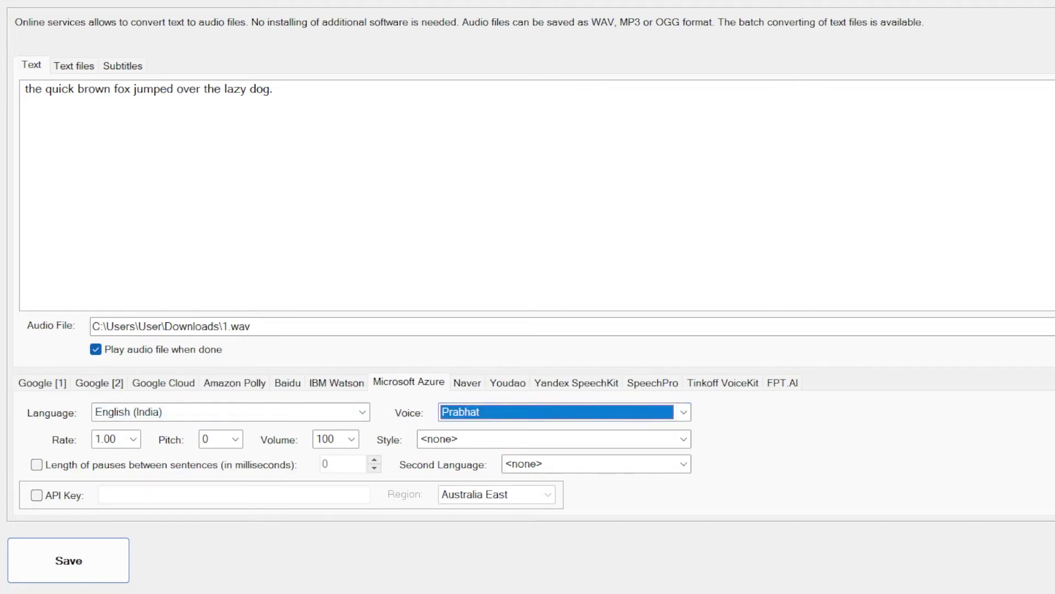
{"action": "key", "text": "Return"}
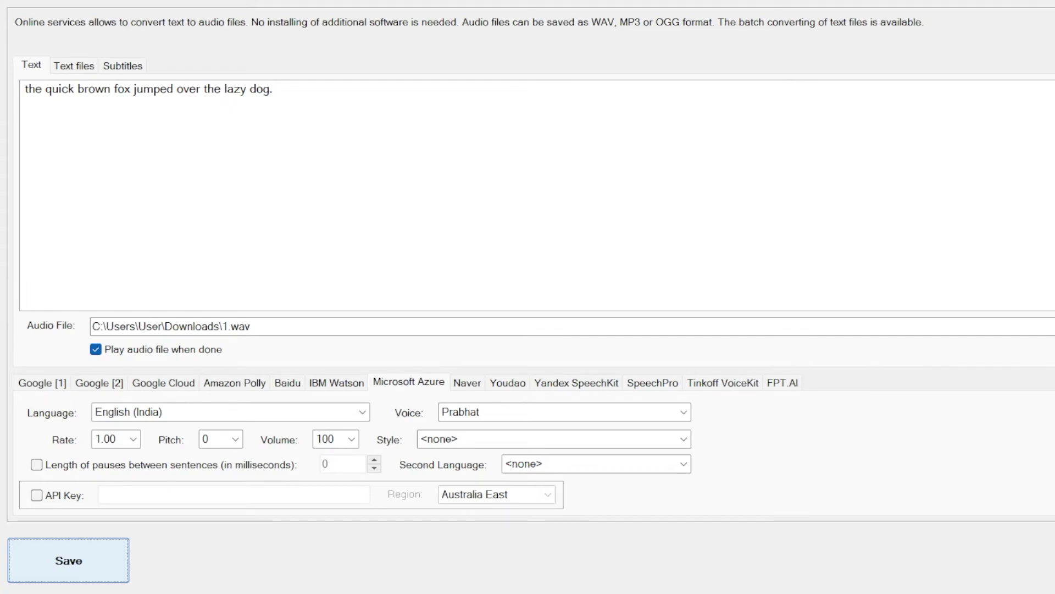
- Change the Microsoft Azure voice to Neerja and save the audio file again
{"action": "left_click", "coordinate": [683, 411]}
{"action": "left_click", "coordinate": [564, 429]}
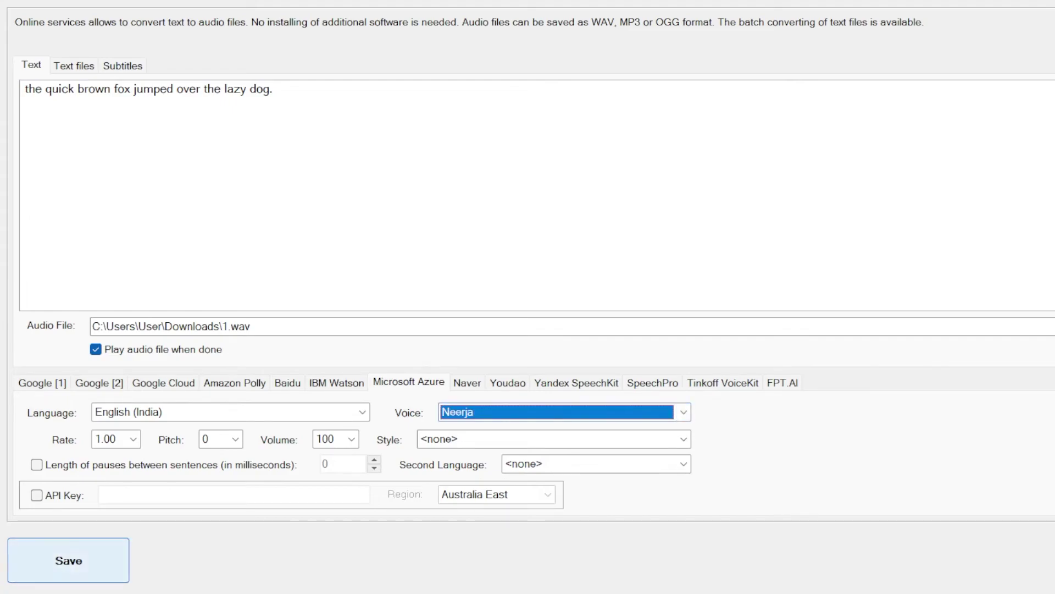
{"action": "left_click", "coordinate": [68, 560]}
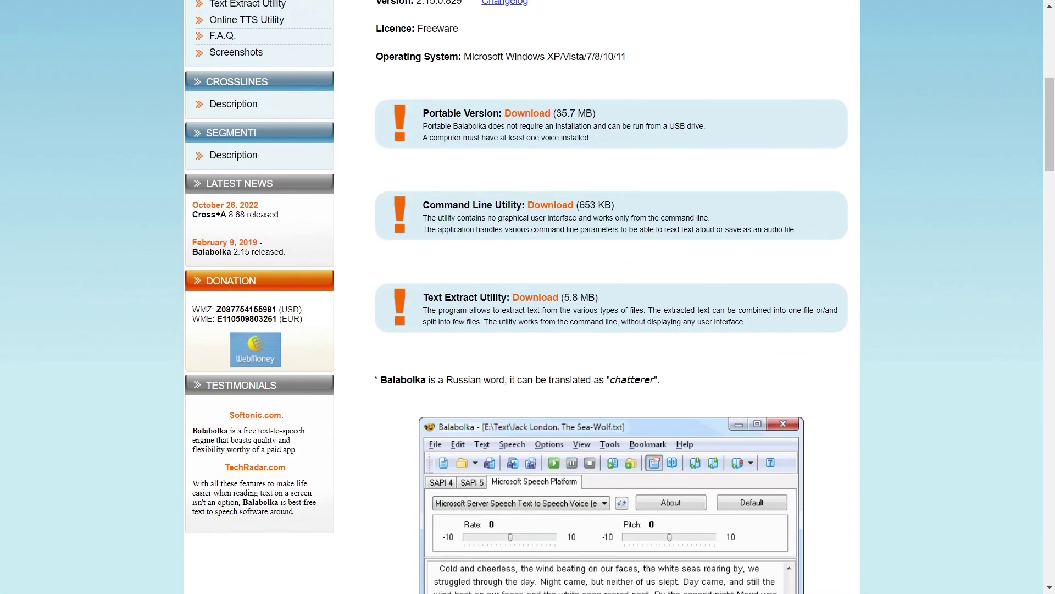
- Review the program screenshots and the skin pack section on the Balabolka web page
{"action": "scroll", "coordinate": [528, 297], "scroll_direction": "down", "scroll_amount": 15}
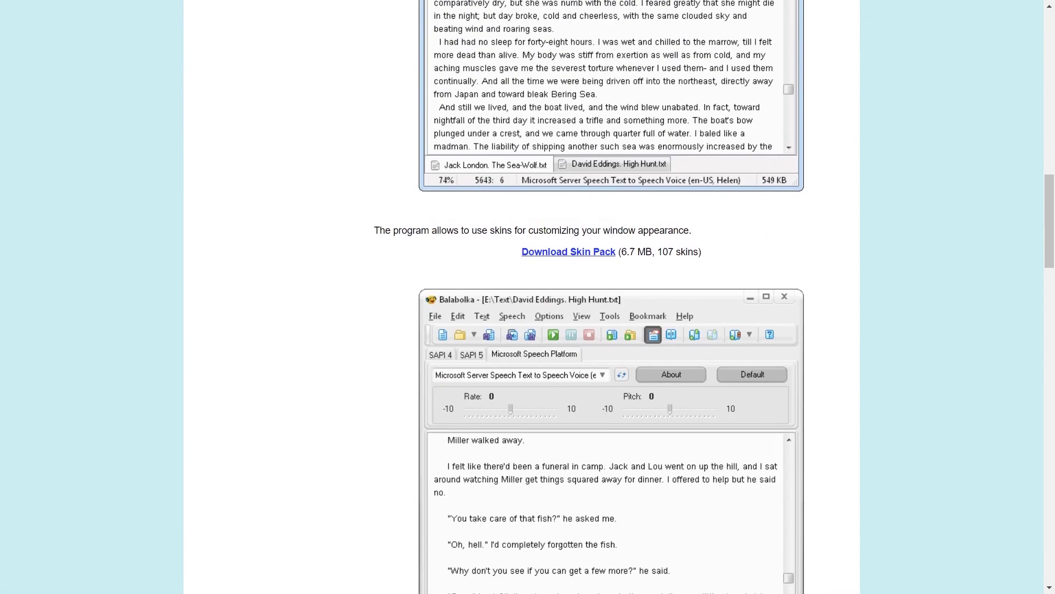
{"action": "scroll", "coordinate": [527, 297], "scroll_direction": "up", "scroll_amount": 4}
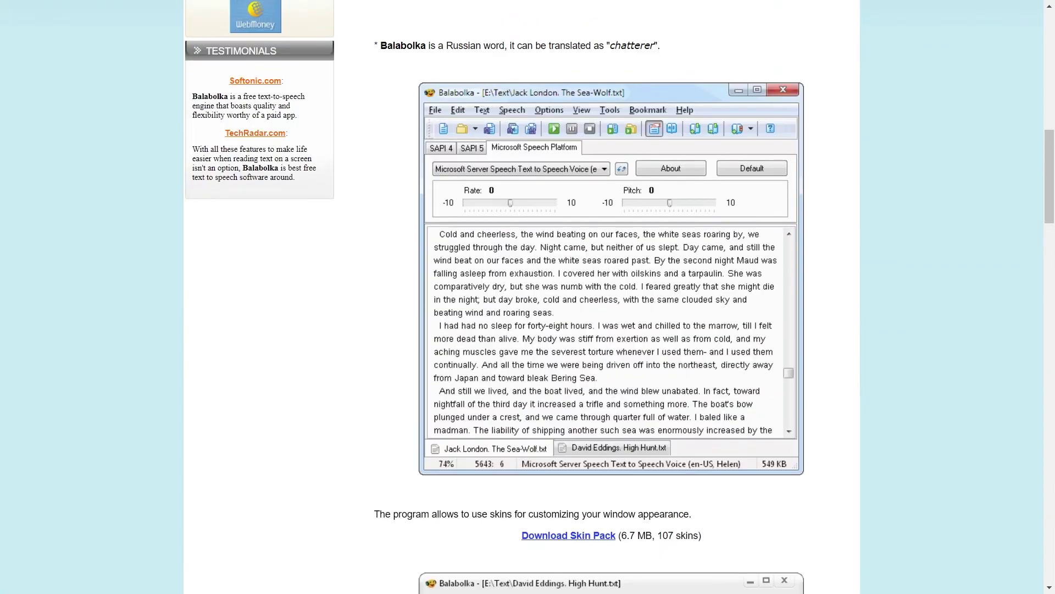